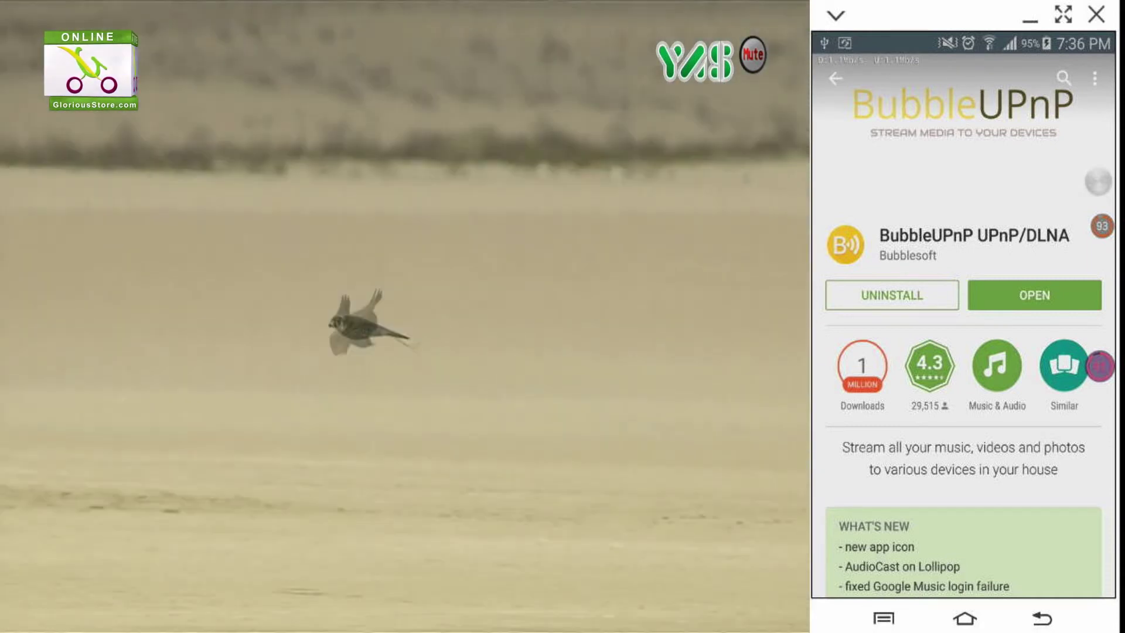
Launch the newly installed BubbleUPnP app from its Play Store page.
click(992, 238)
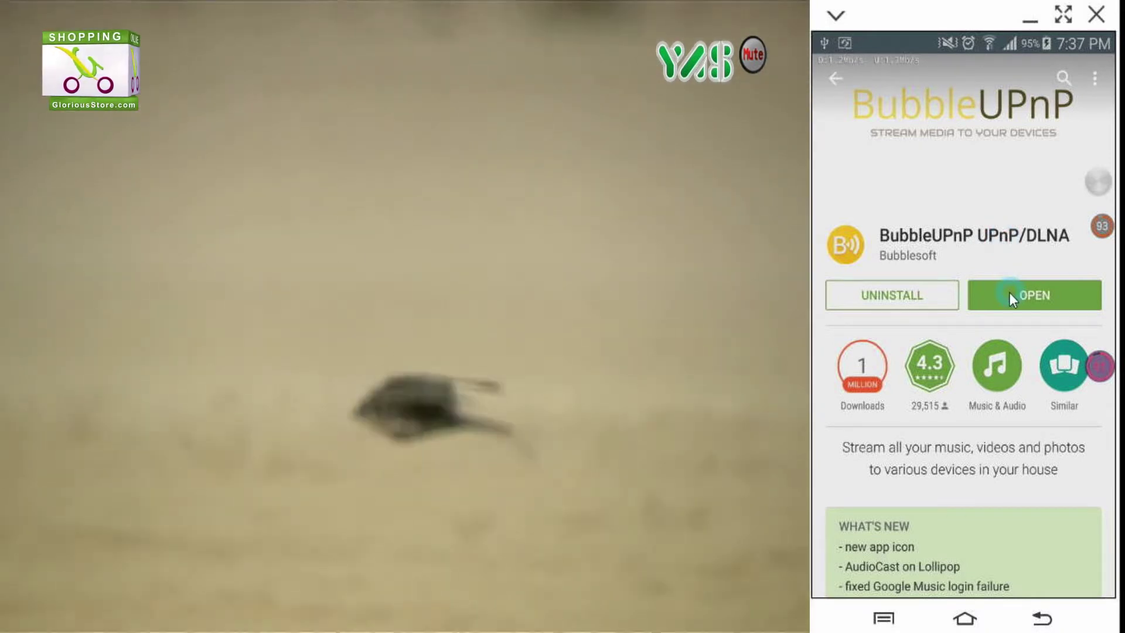
click(1010, 293)
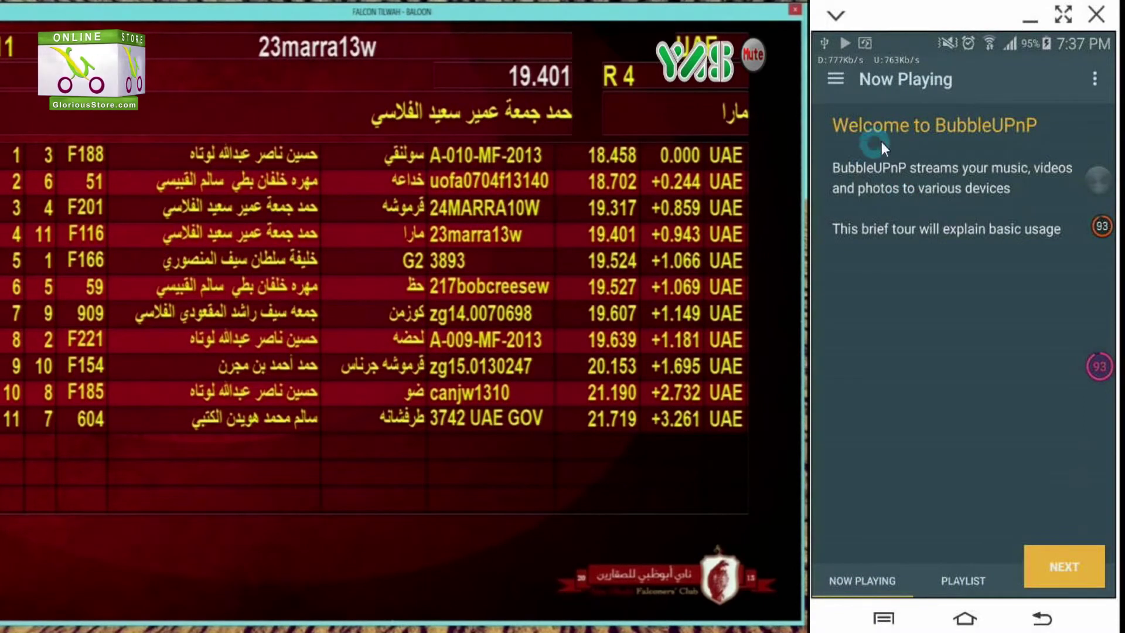
Skip through the welcome-tour pages and show the renderers and libraries drawer.
click(1081, 569)
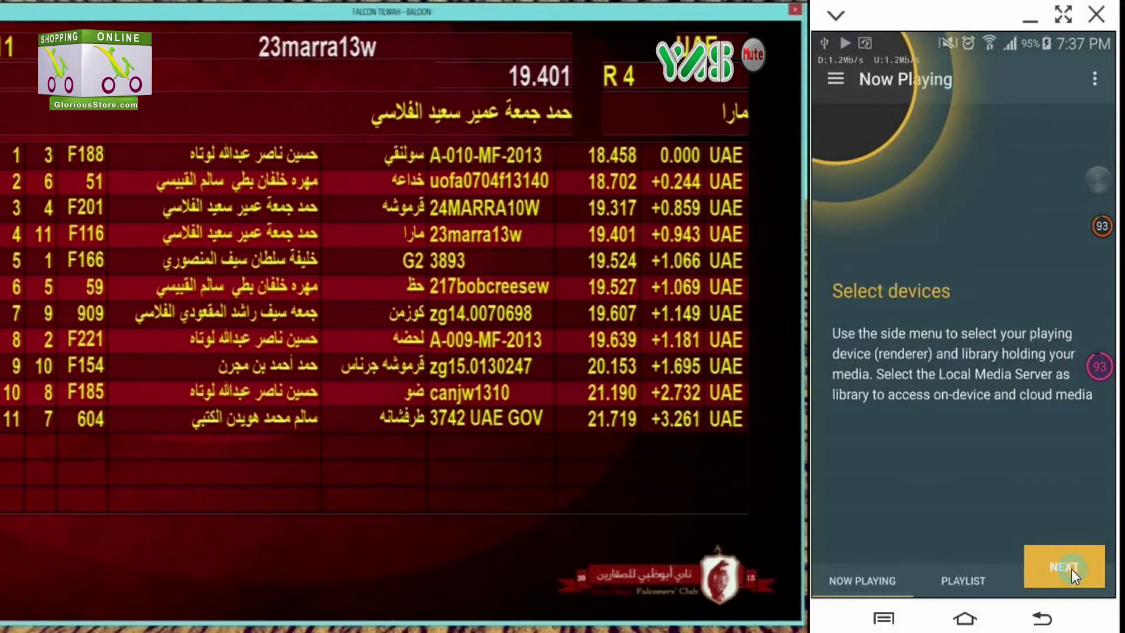
click(1071, 568)
click(1067, 568)
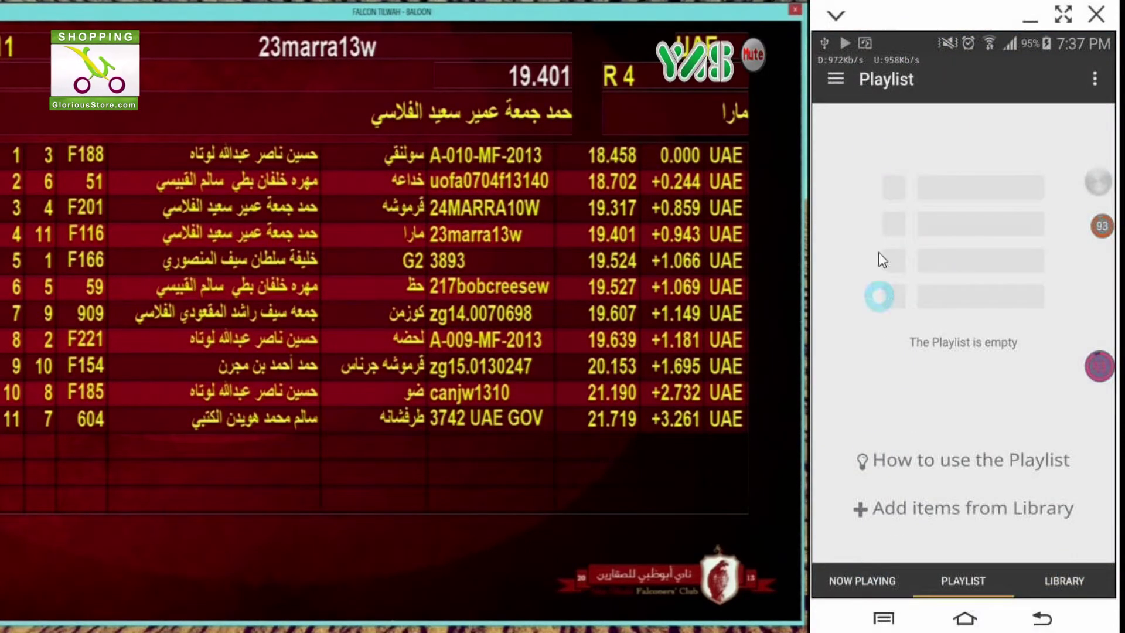
click(834, 78)
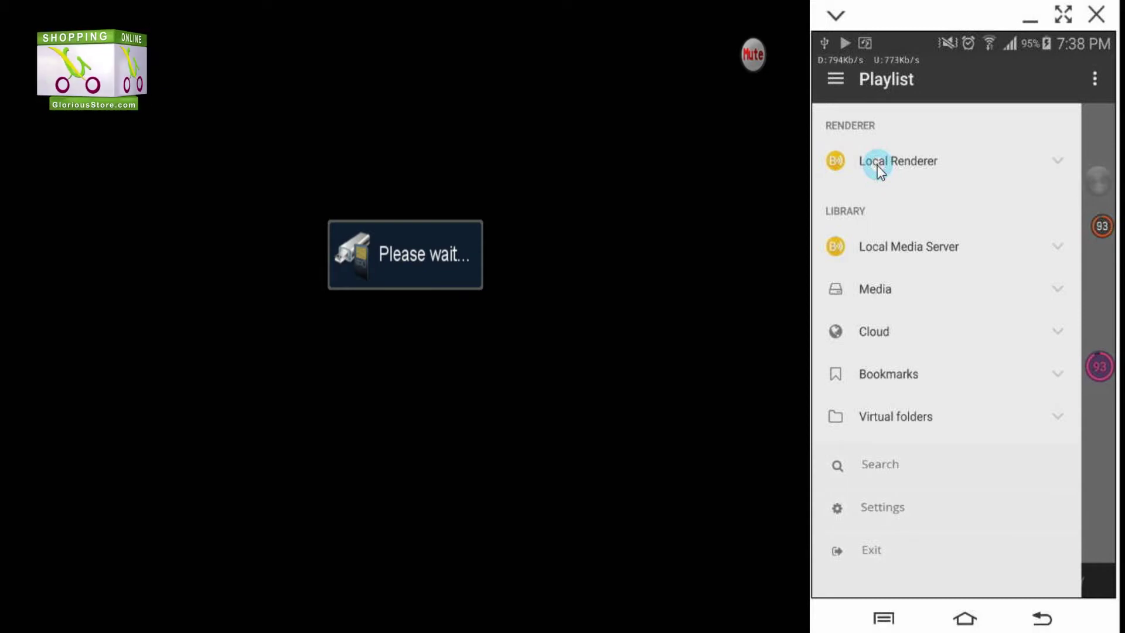
Expand Local Renderer and select DMR.SR-2000HD HYPER as the playback device.
click(877, 165)
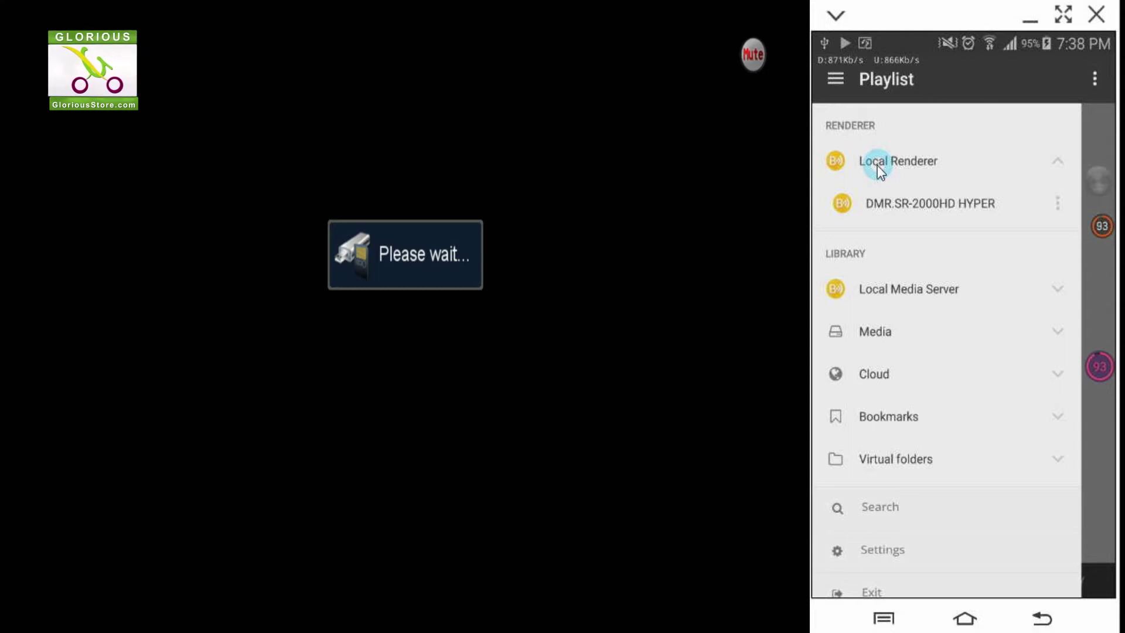
click(909, 209)
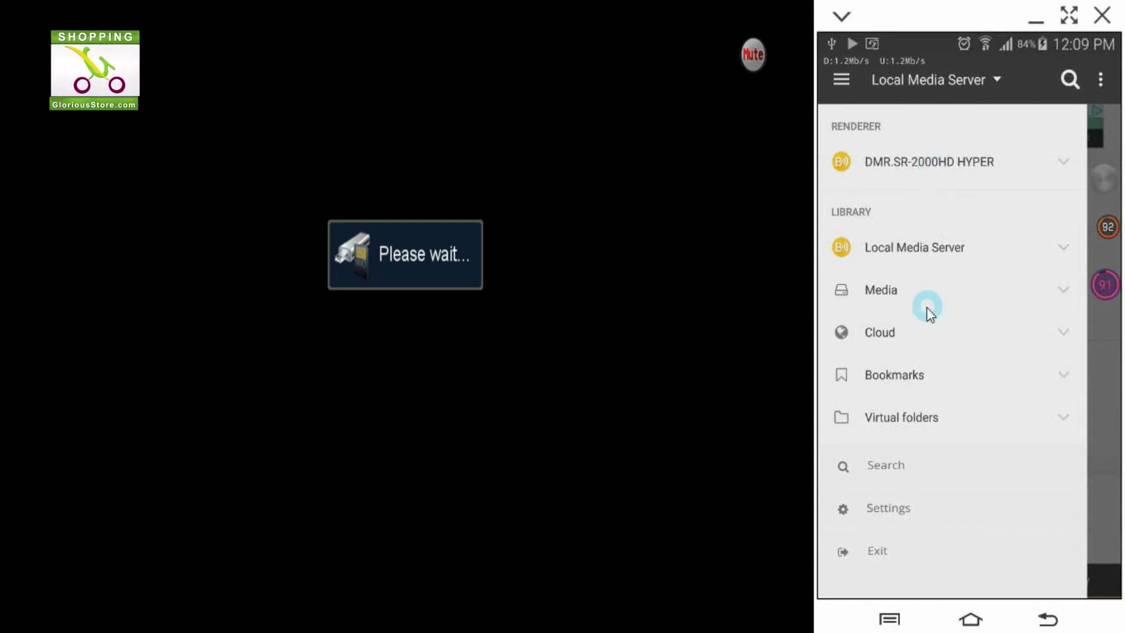
Play the Trailer-Mr. Popper's Penguins MP4 from Media > Video > Mr Popper's Penguins on the receiver.
click(1070, 283)
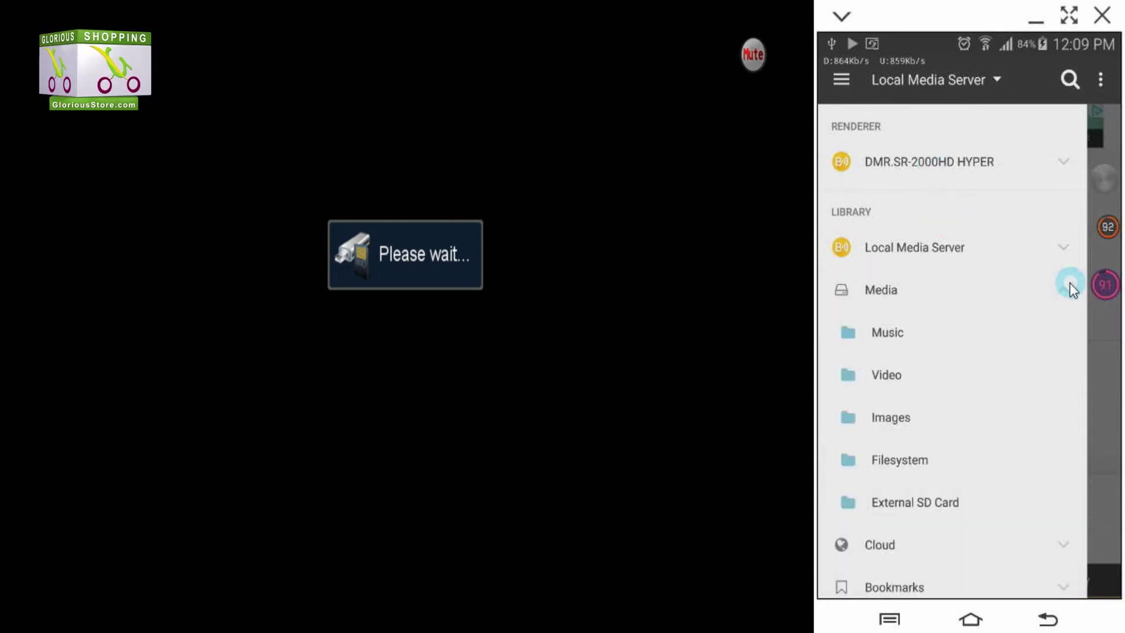
click(909, 373)
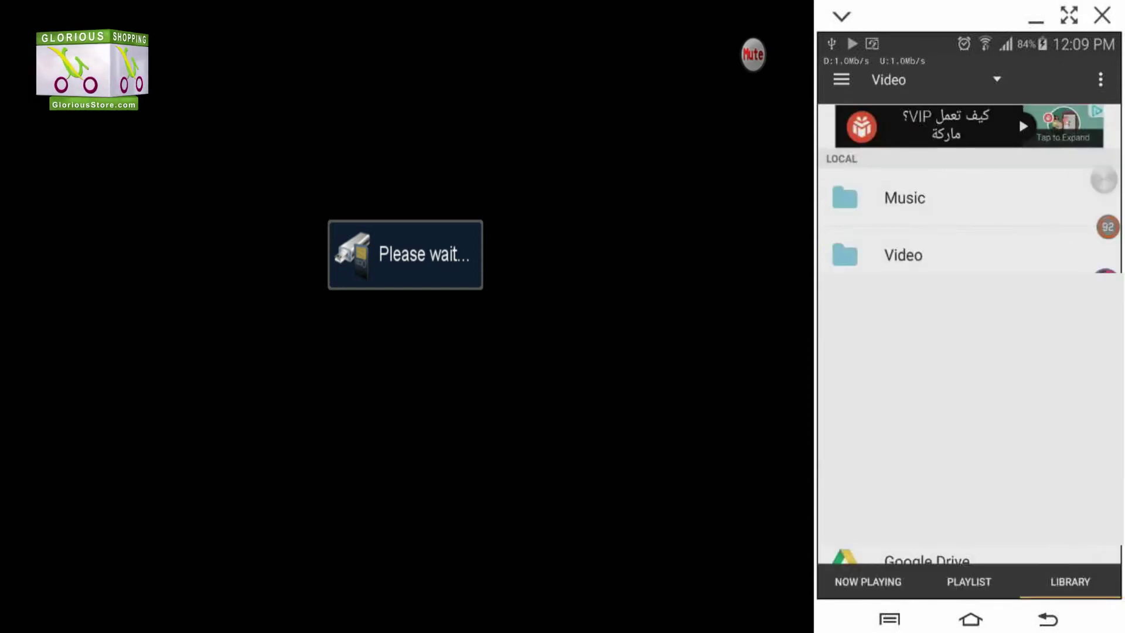
click(926, 211)
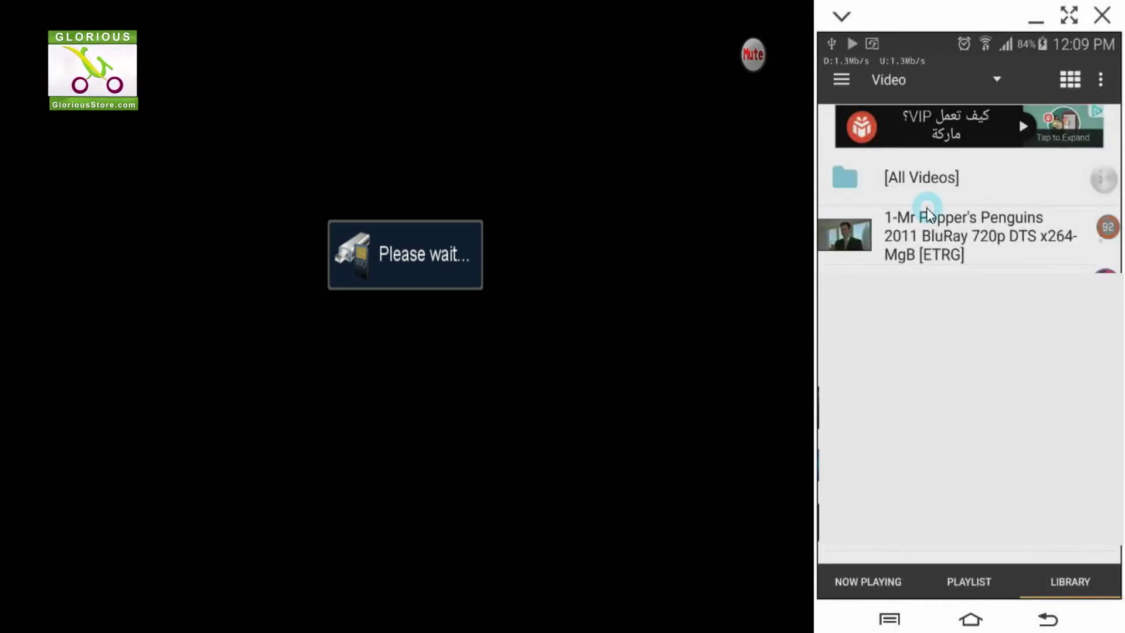
click(954, 253)
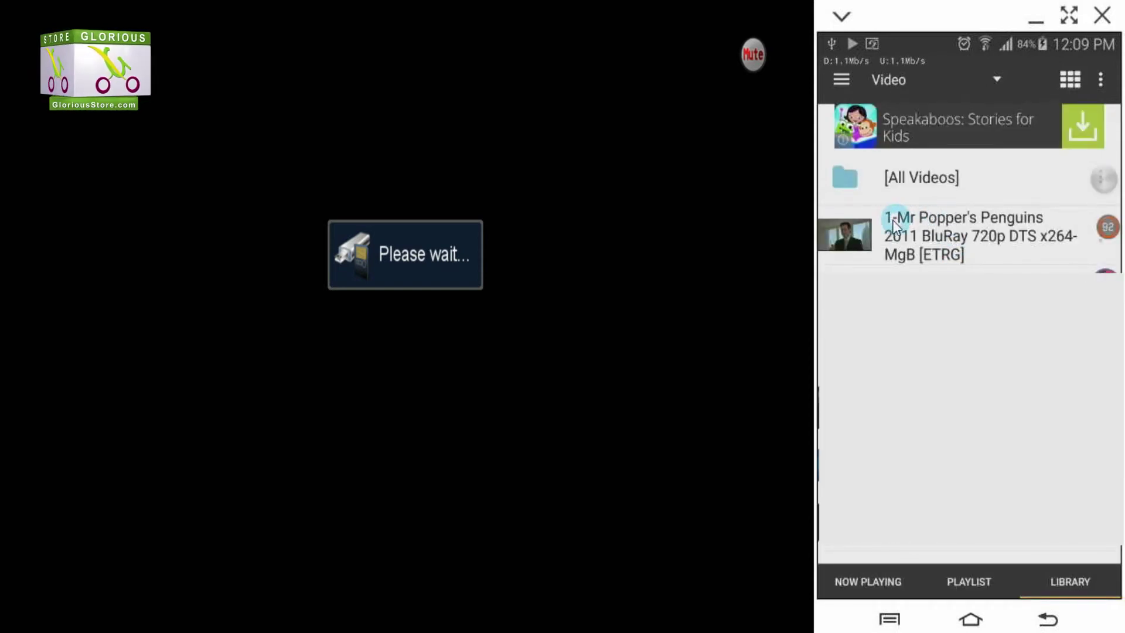
click(927, 230)
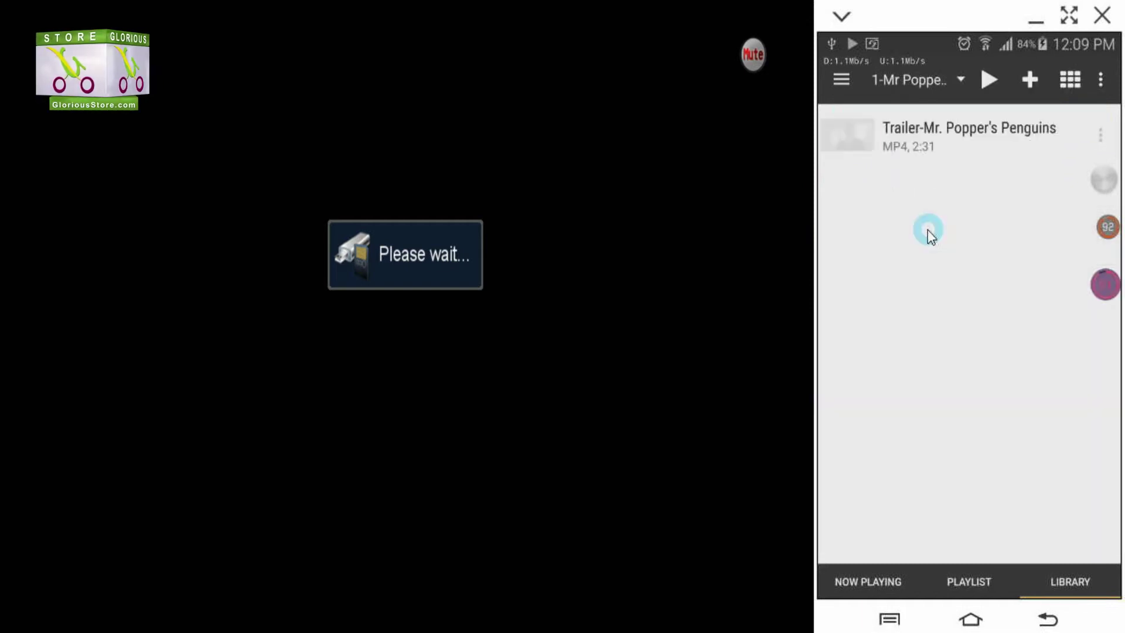
click(931, 126)
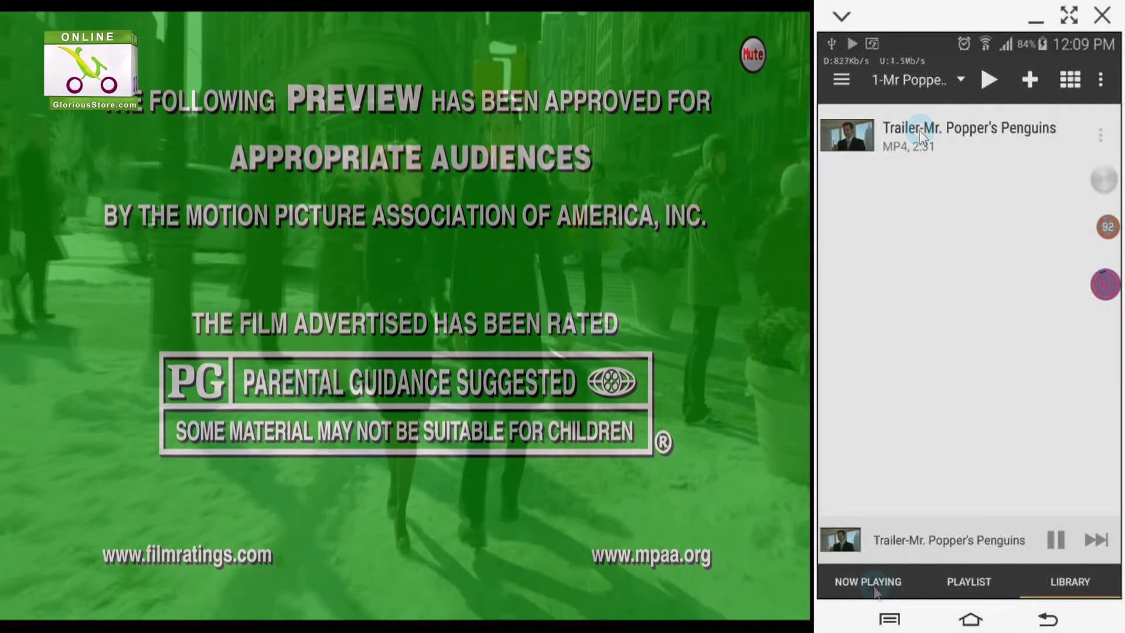
Bring up the Now Playing controls and test pause, resume and fast-forward on the trailer.
click(875, 588)
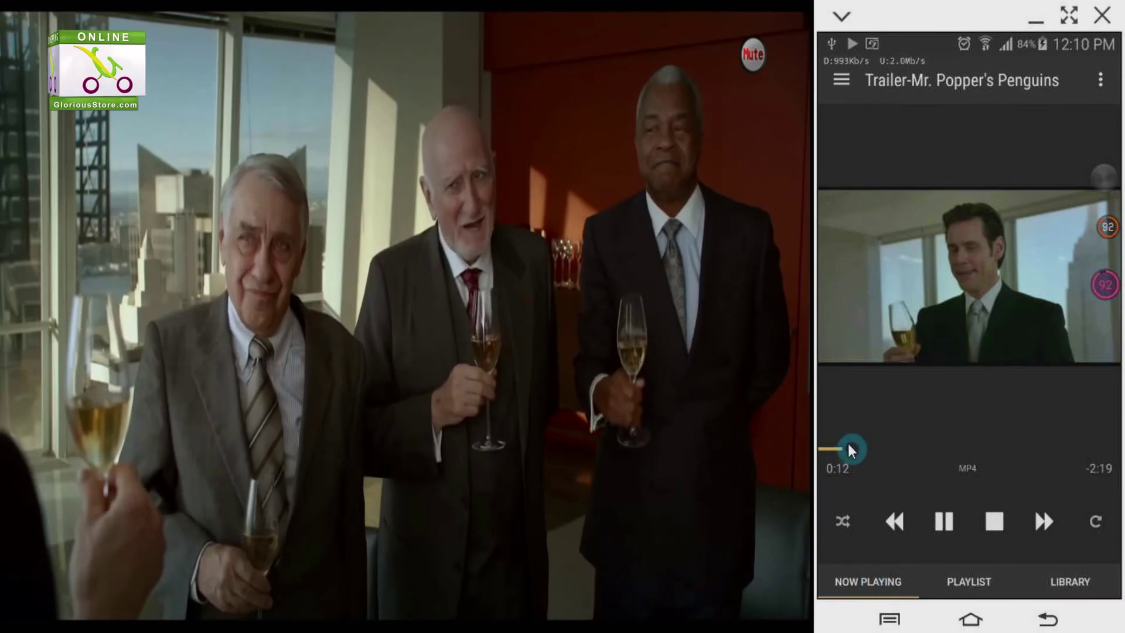
drag(848, 444, 852, 439)
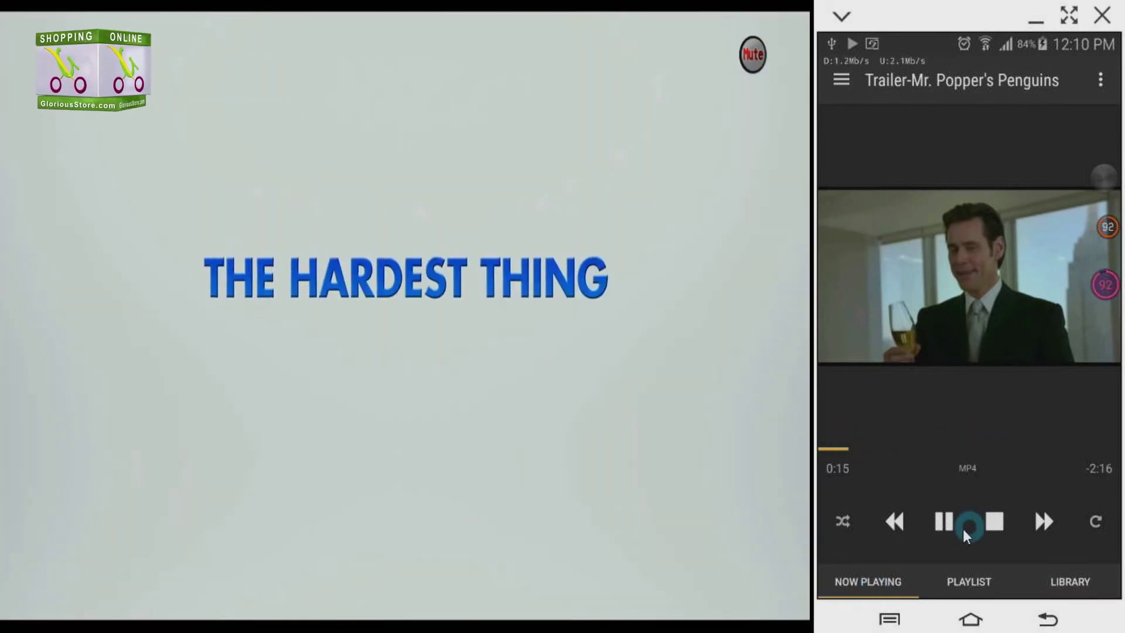
click(947, 525)
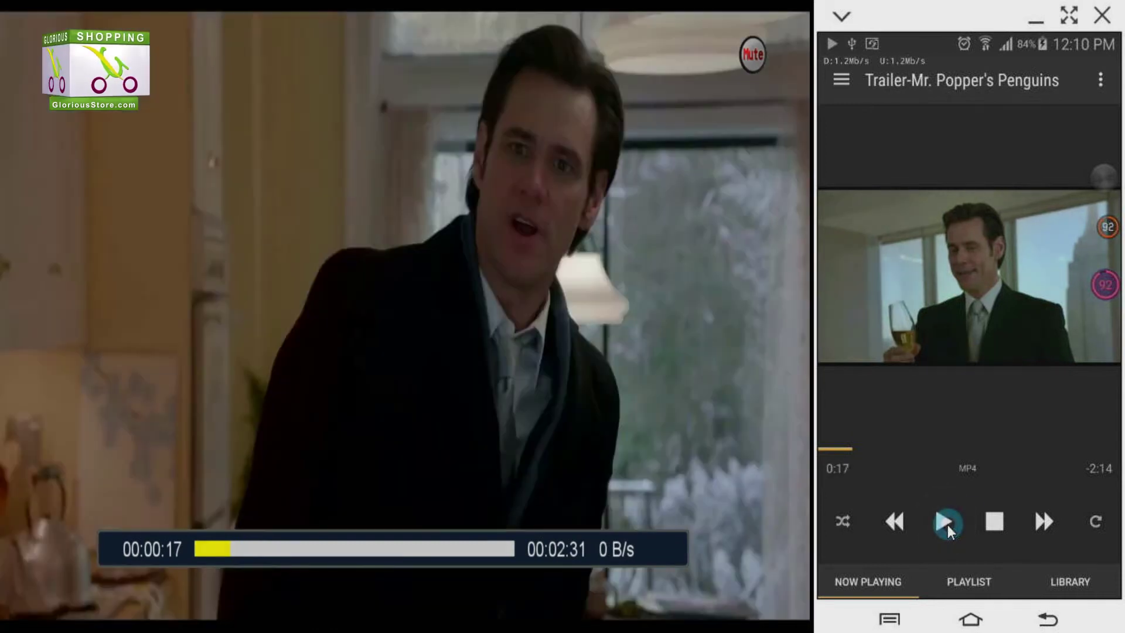
click(1037, 519)
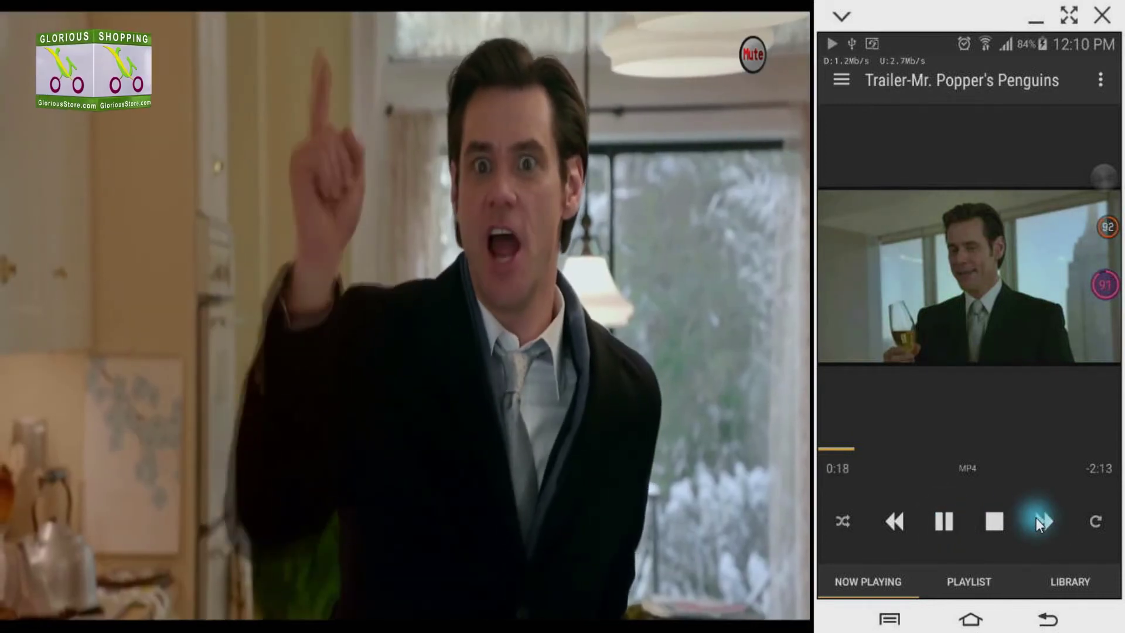
click(1037, 520)
drag(1036, 518, 871, 451)
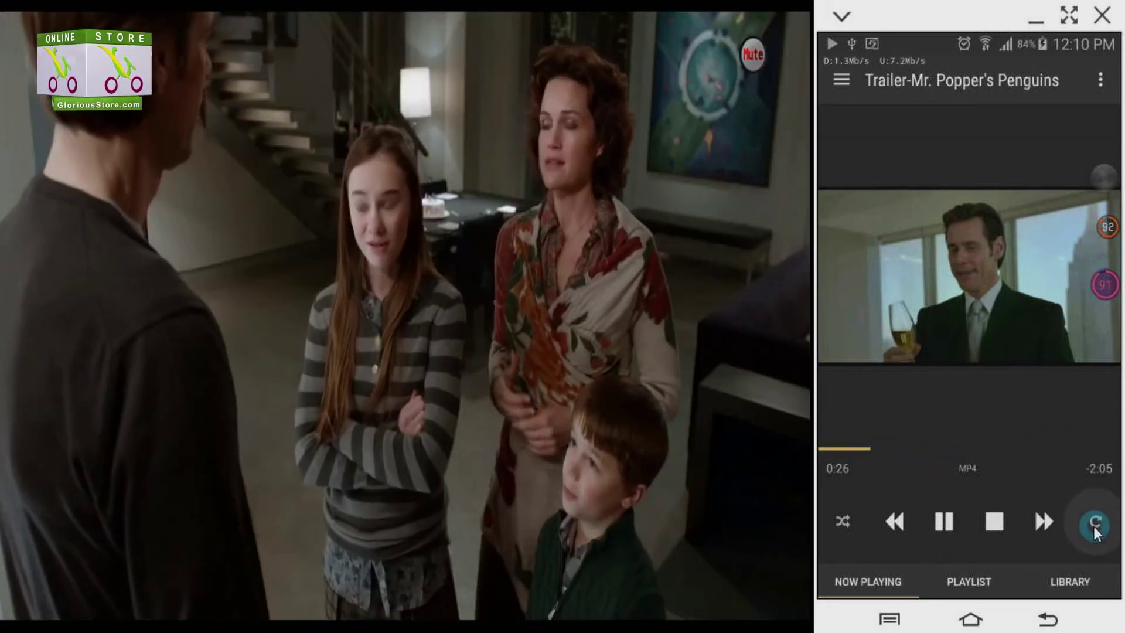
Set repeat mode to Repeat Track, then stop the trailer.
click(1093, 525)
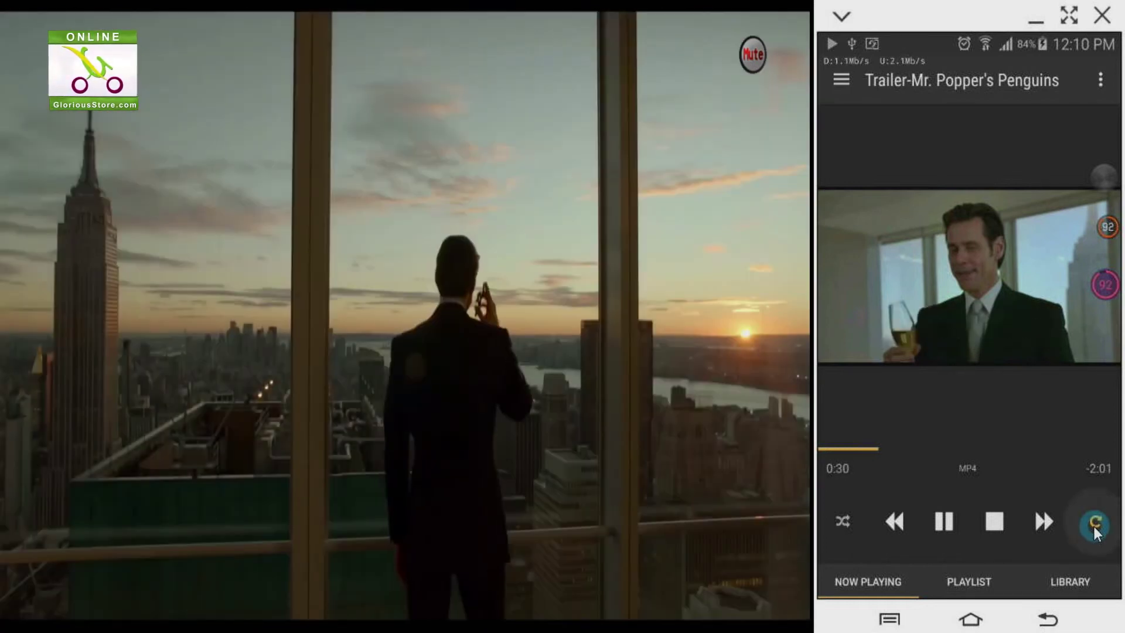
click(1093, 526)
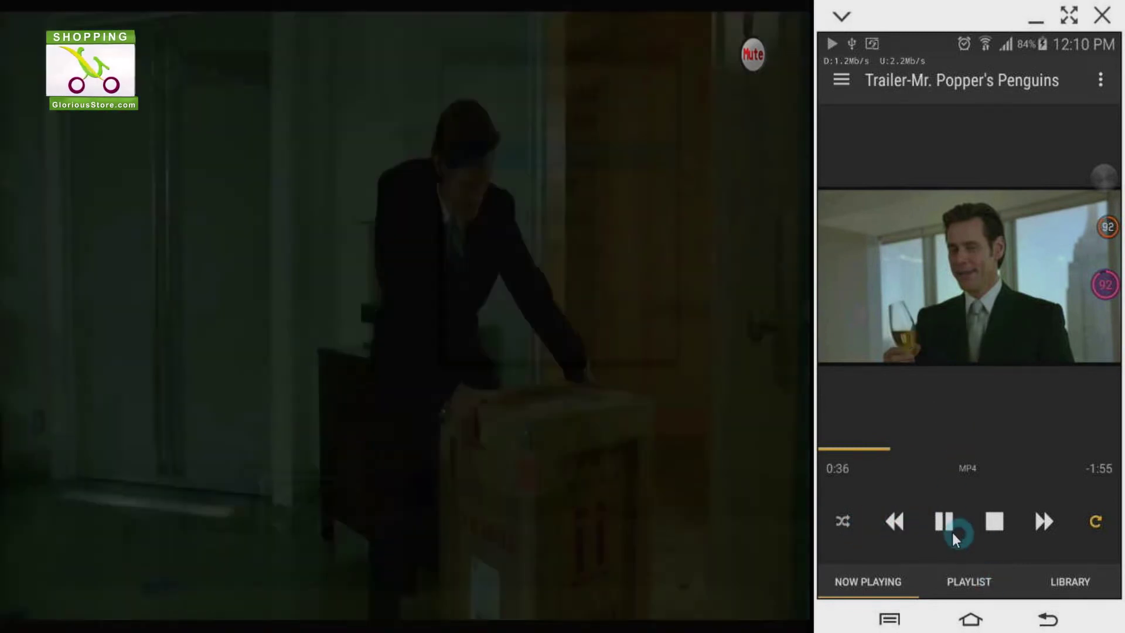
click(945, 521)
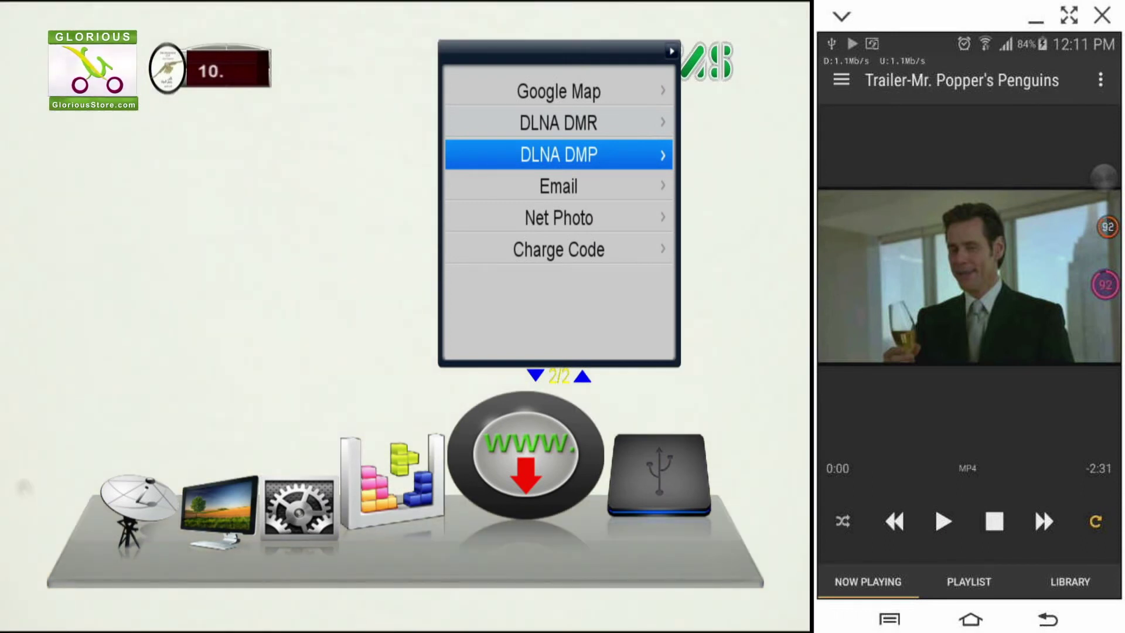
Open DLNA DMP on the receiver and move between WDMovies and BubbleUPnP Media Server.
key(Return)
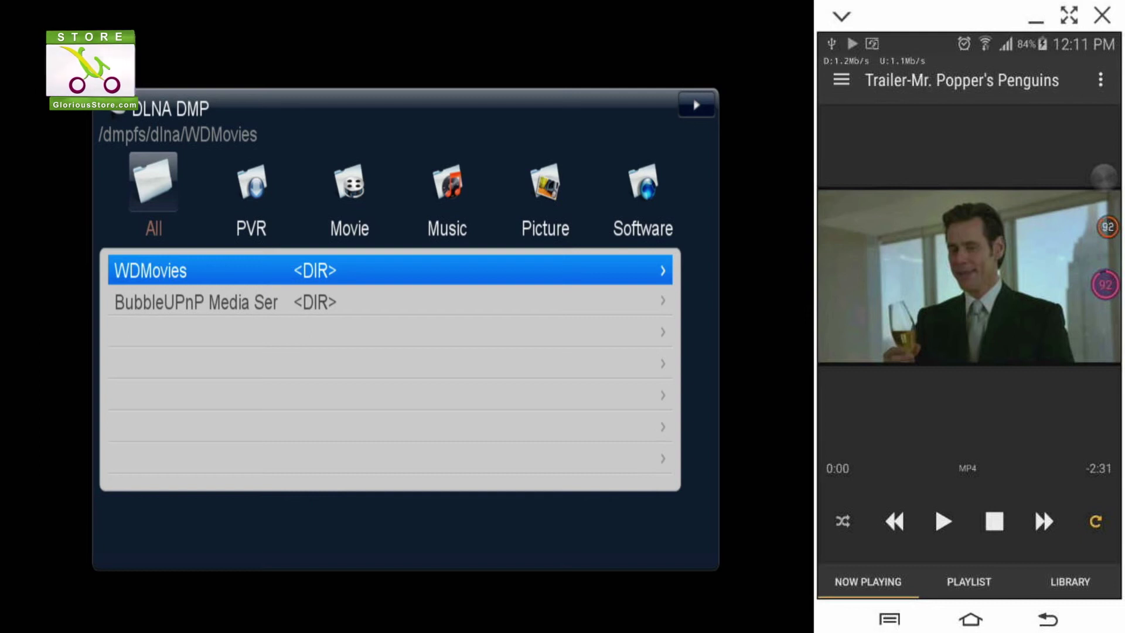
key(Down)
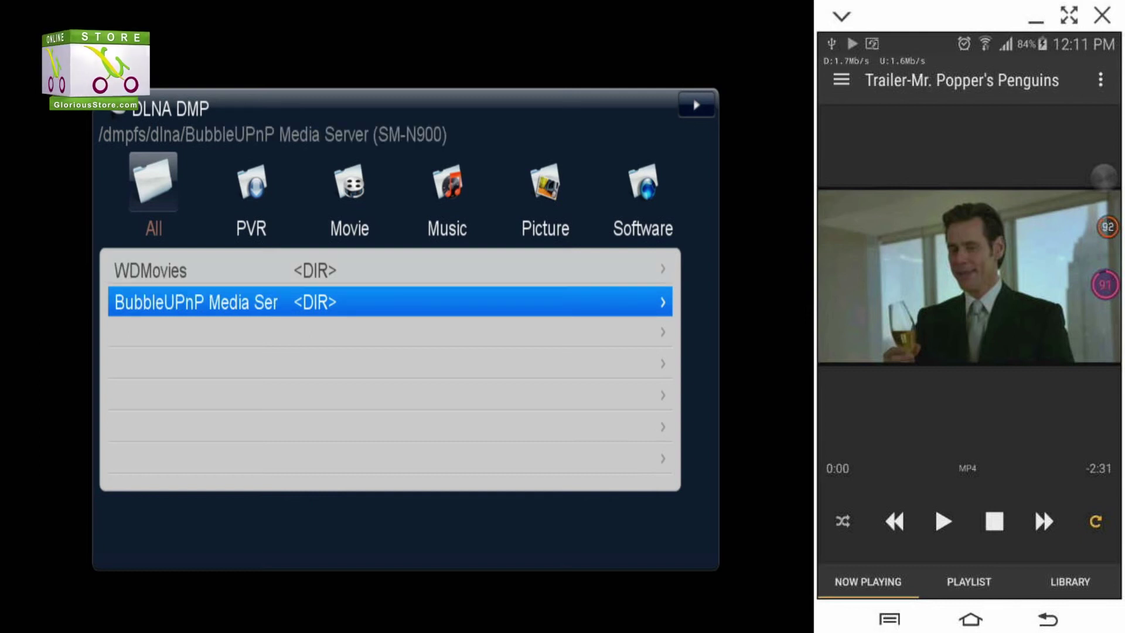
key(Up)
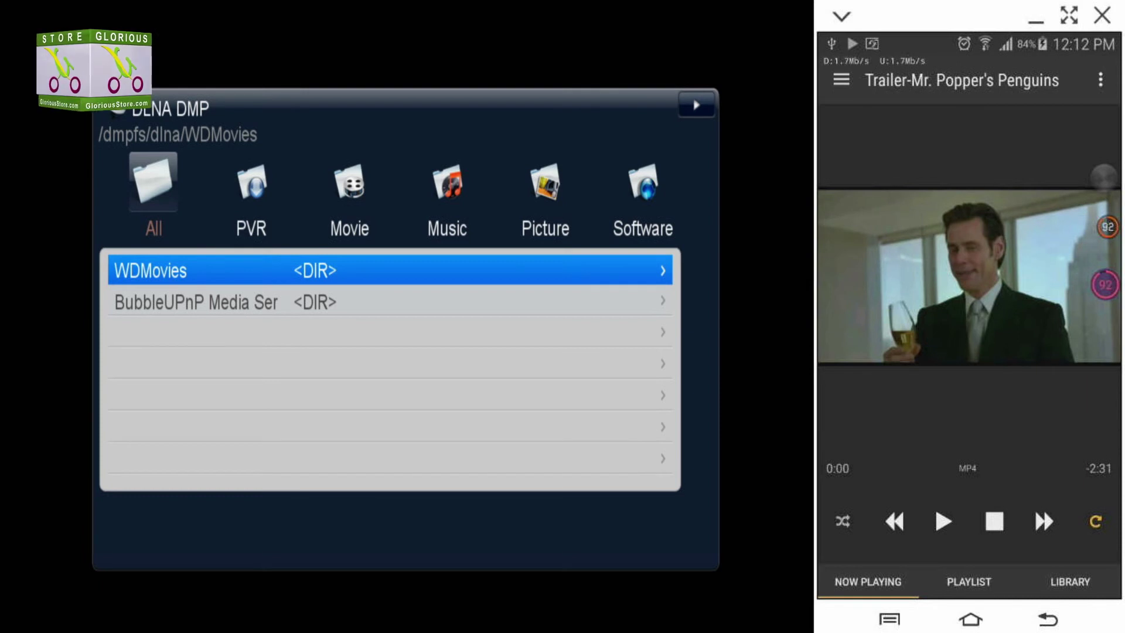
click(386, 302)
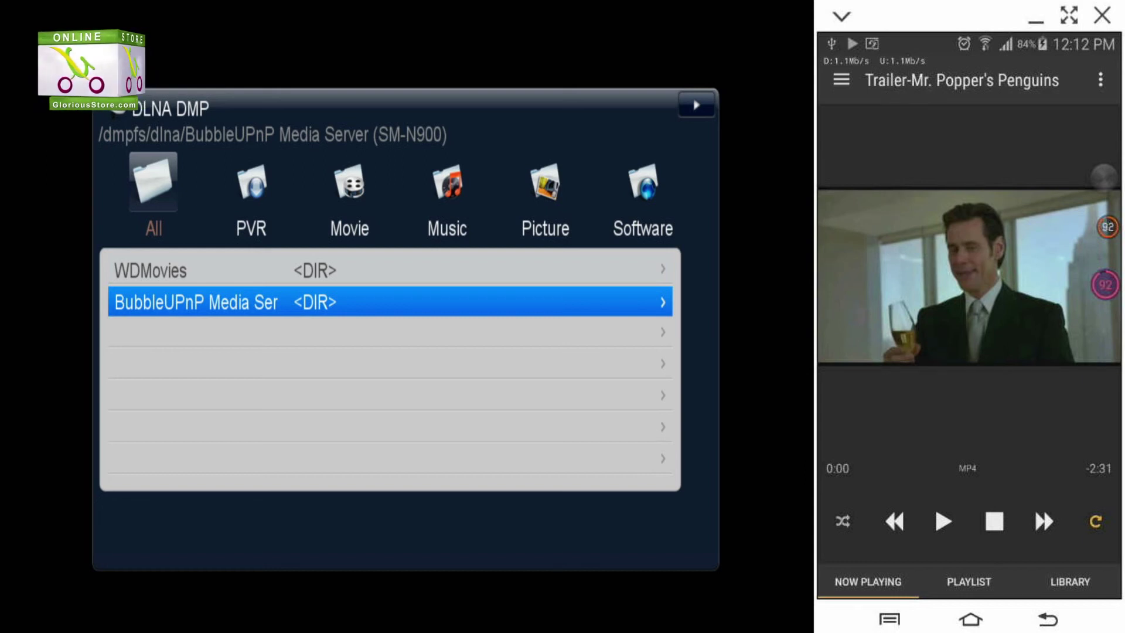
Browse BubbleUPnP Media Server > Video > 1-Mr Popper's Penguins and play the trailer MP4, then exit.
key(Return)
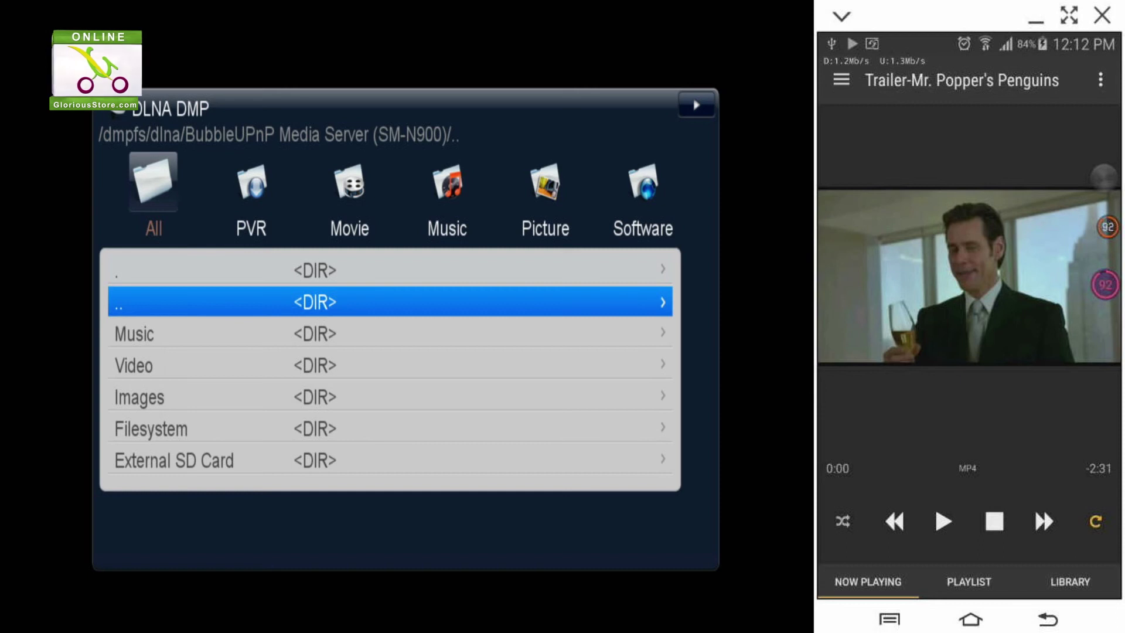
key(Down)
key(Down)
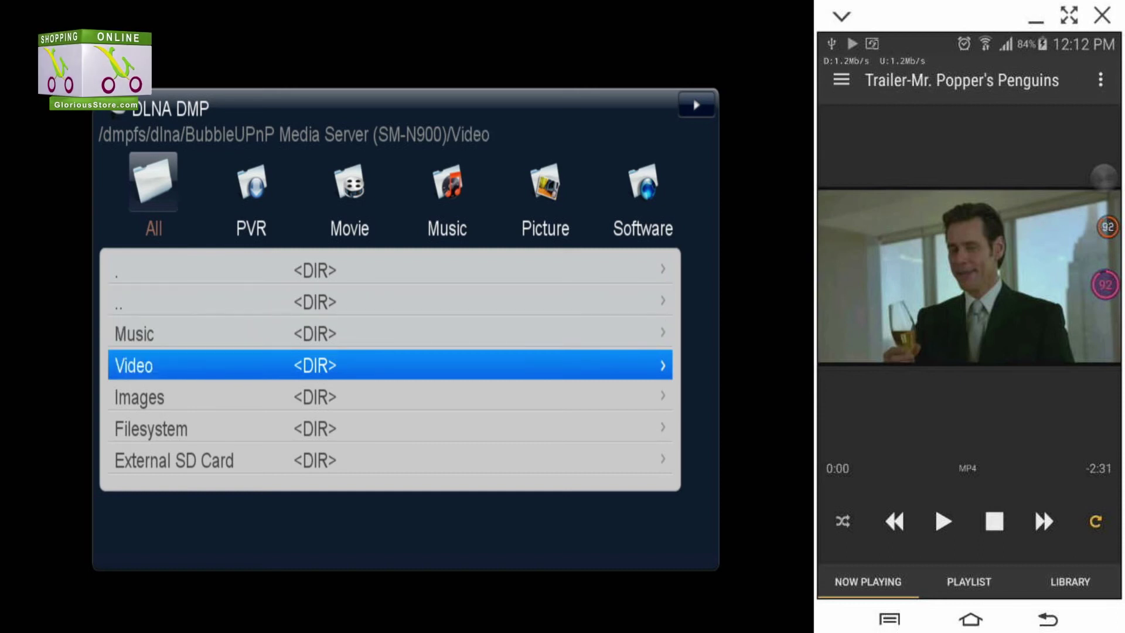
key(Return)
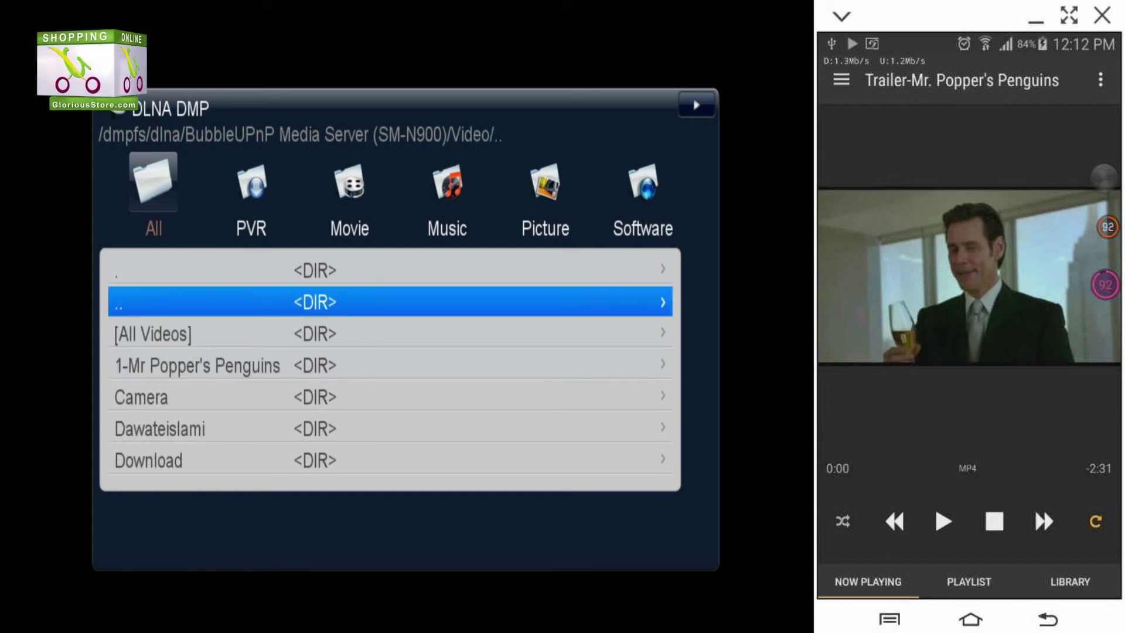
key(Down)
key(Down)
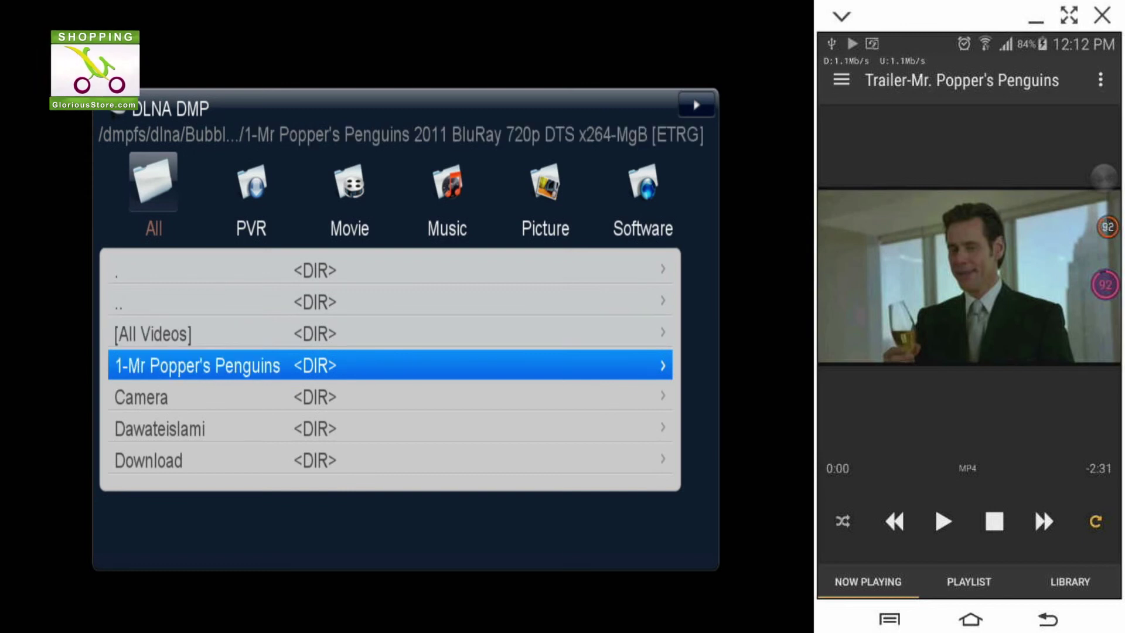
key(Return)
key(Down)
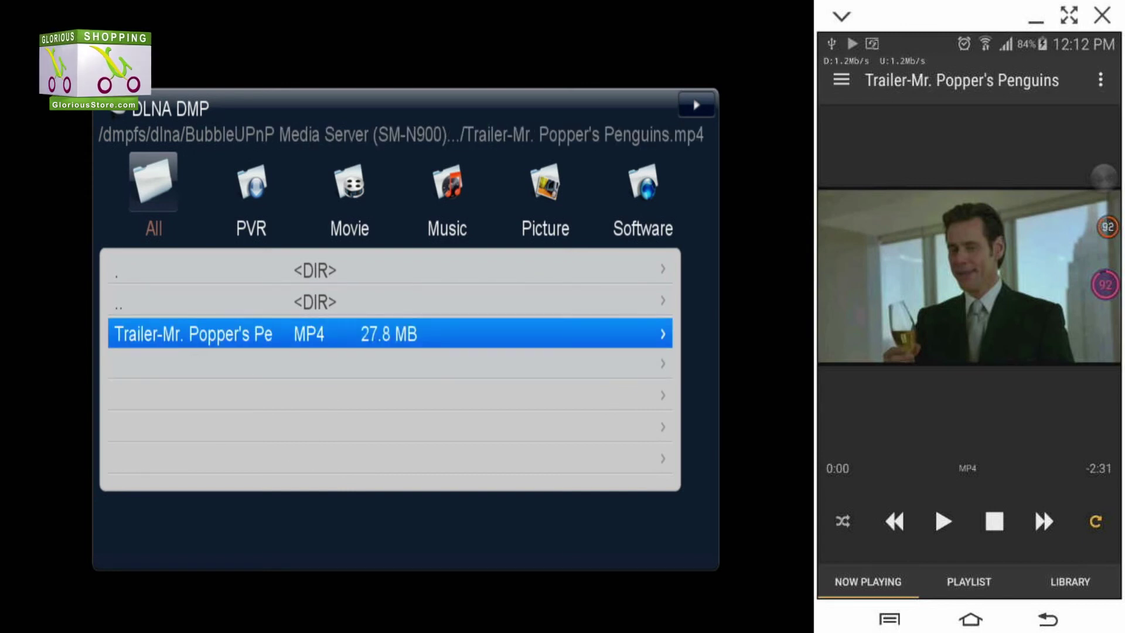
key(Return)
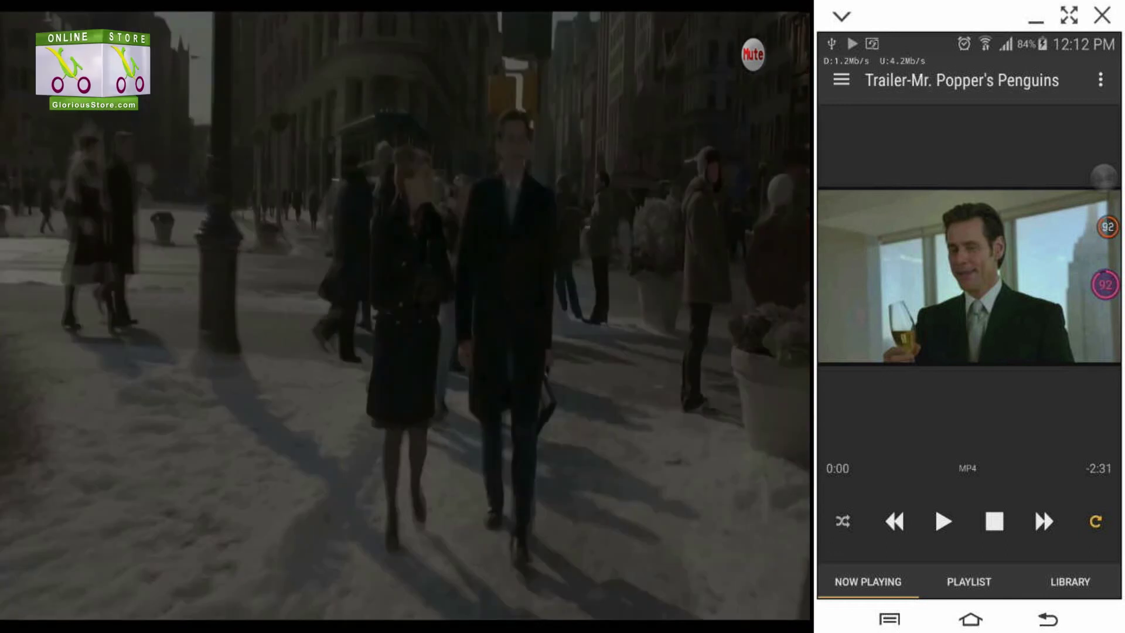
key(Escape)
Return to the server list and play Lucy (2014) from WDMovies > Videos > All Videos.
key(BackSpace)
key(BackSpace)
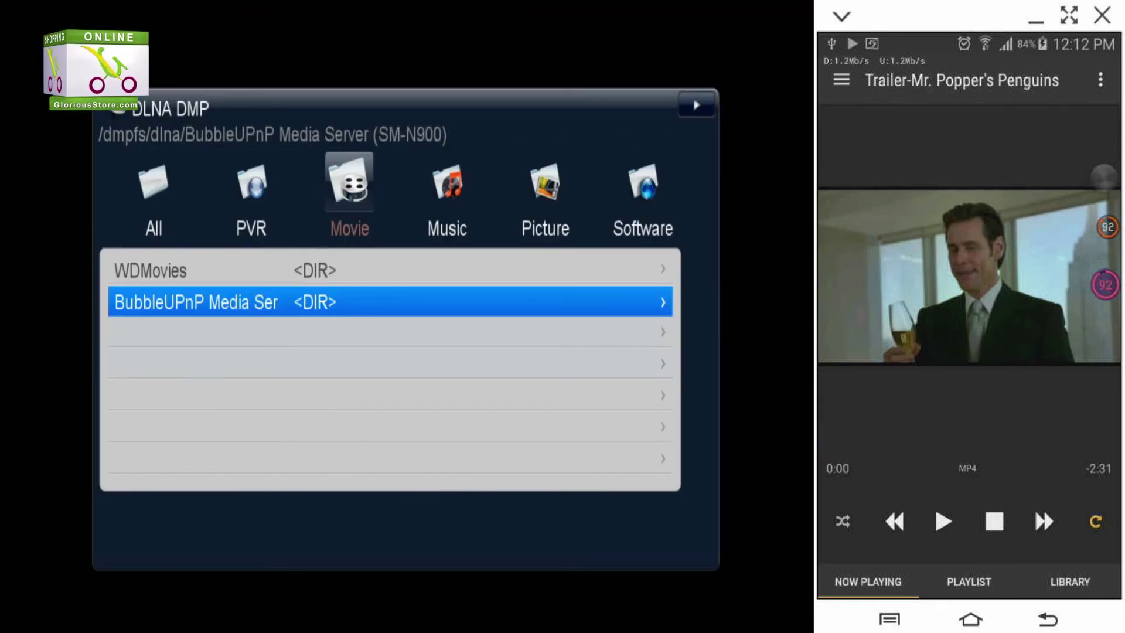
key(Up)
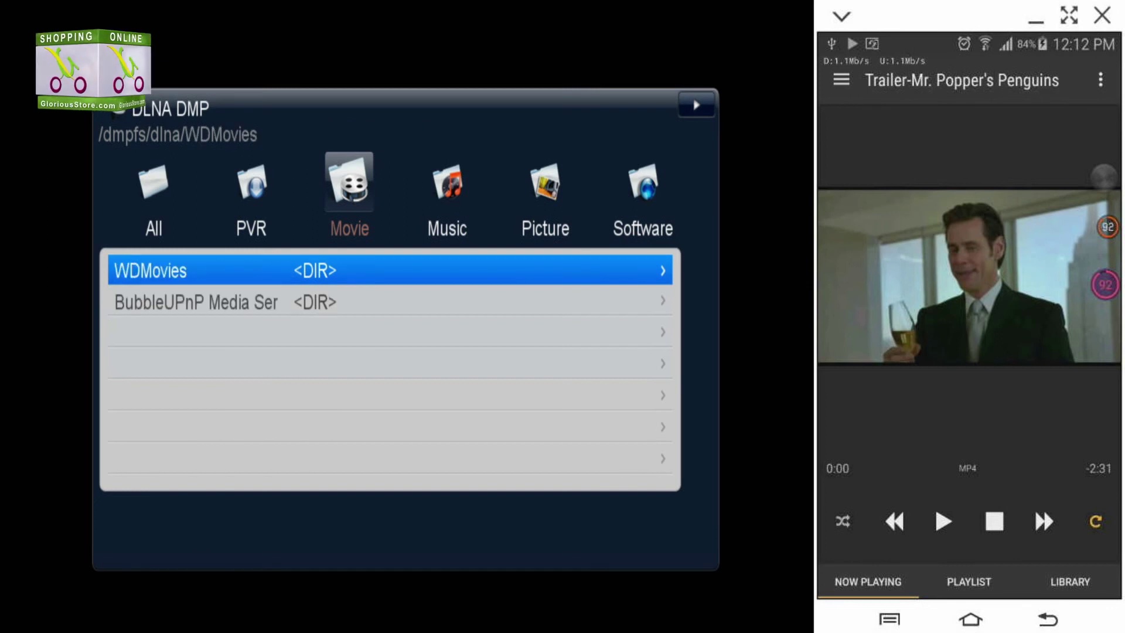
key(Return)
key(Down)
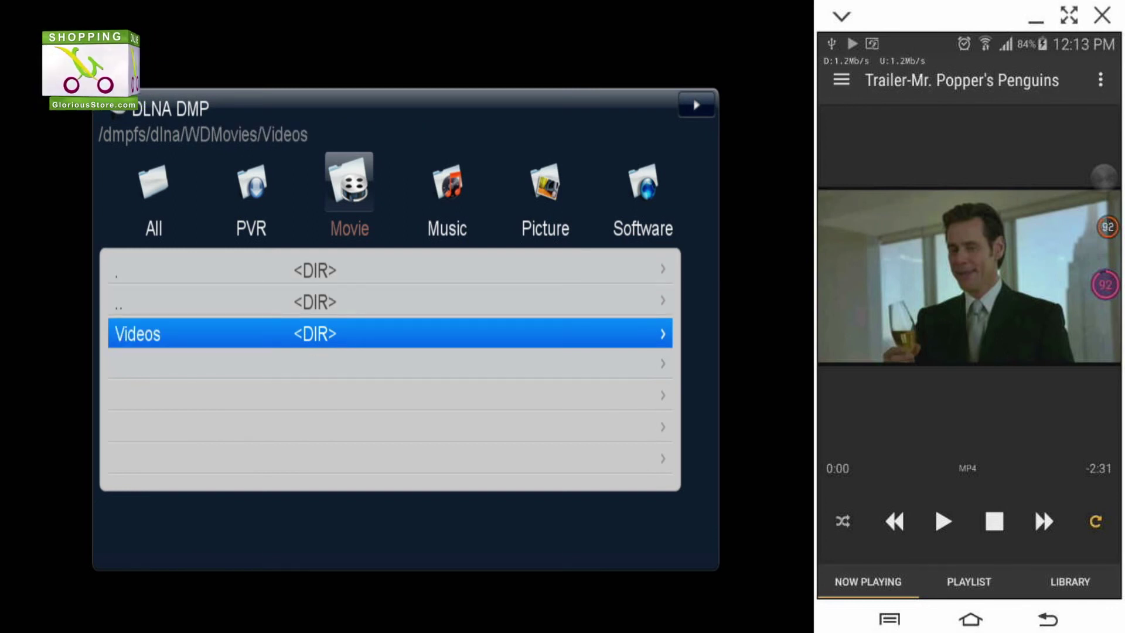
key(Return)
key(Down)
key(Down)
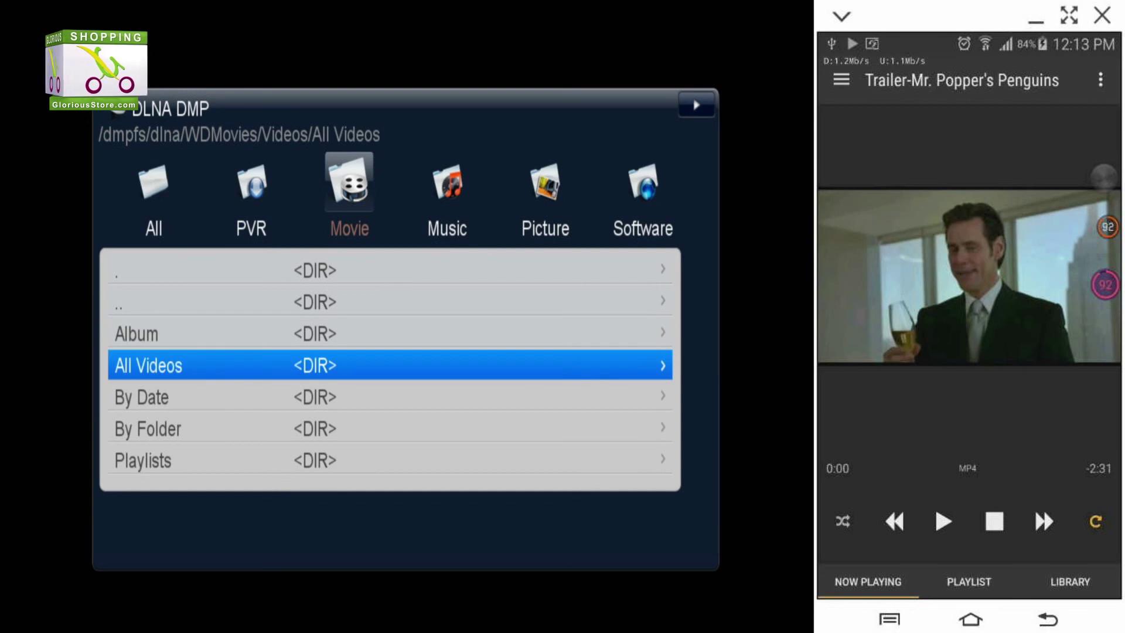
key(Return)
key(Down)
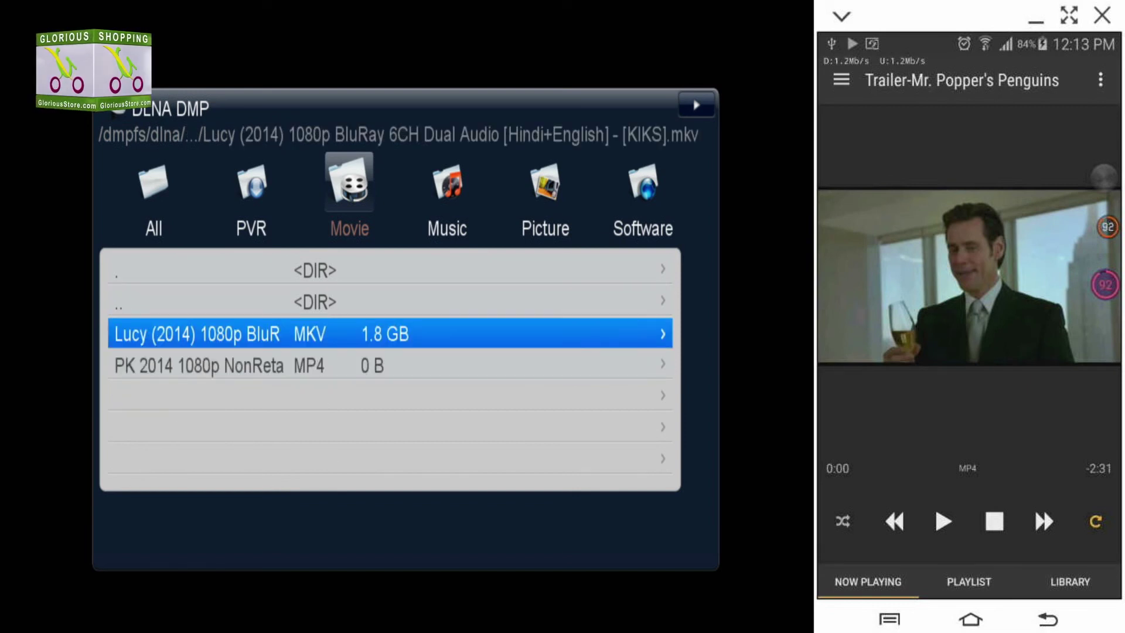
key(Return)
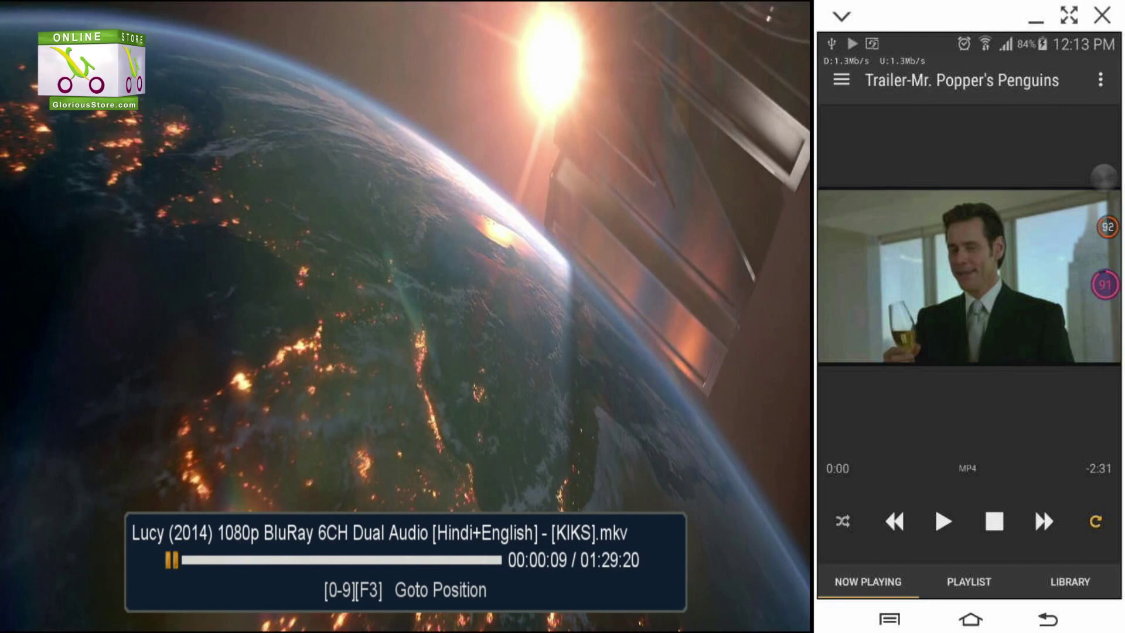
Resume Lucy (2014), mute its sound, and fast-forward it at X8 speed.
key(space)
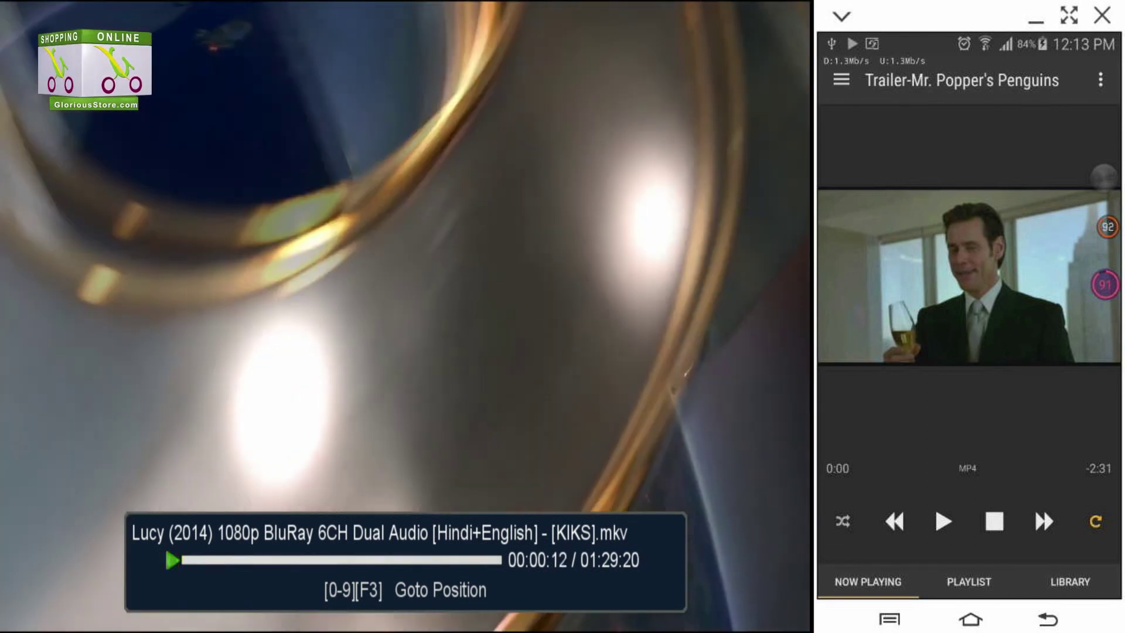
key(m)
key(f)
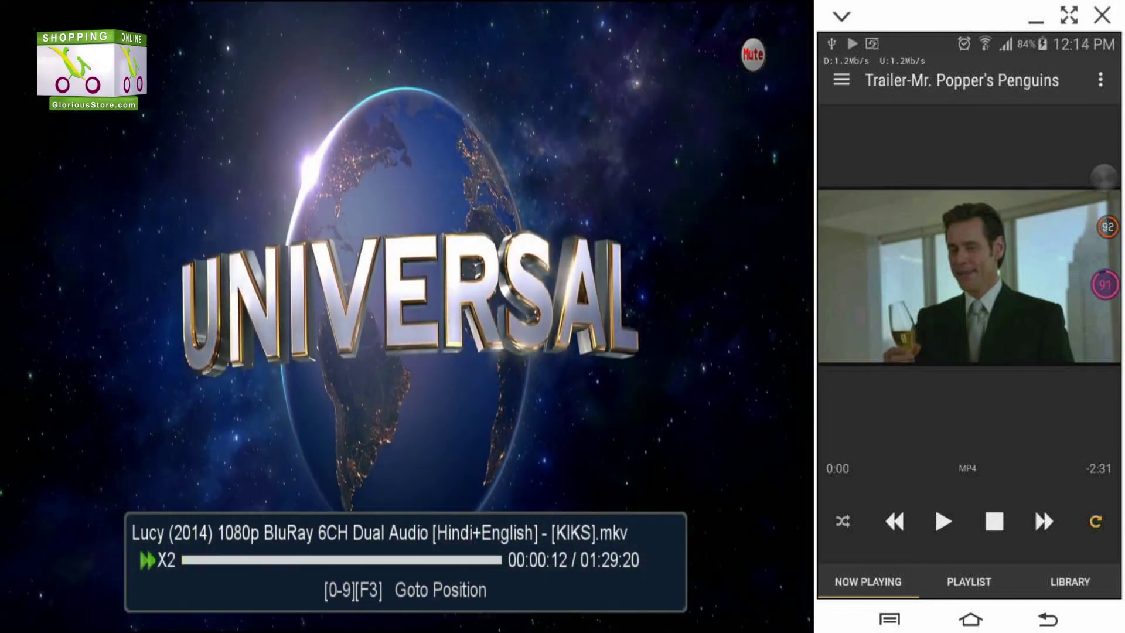
key(f)
key(f)
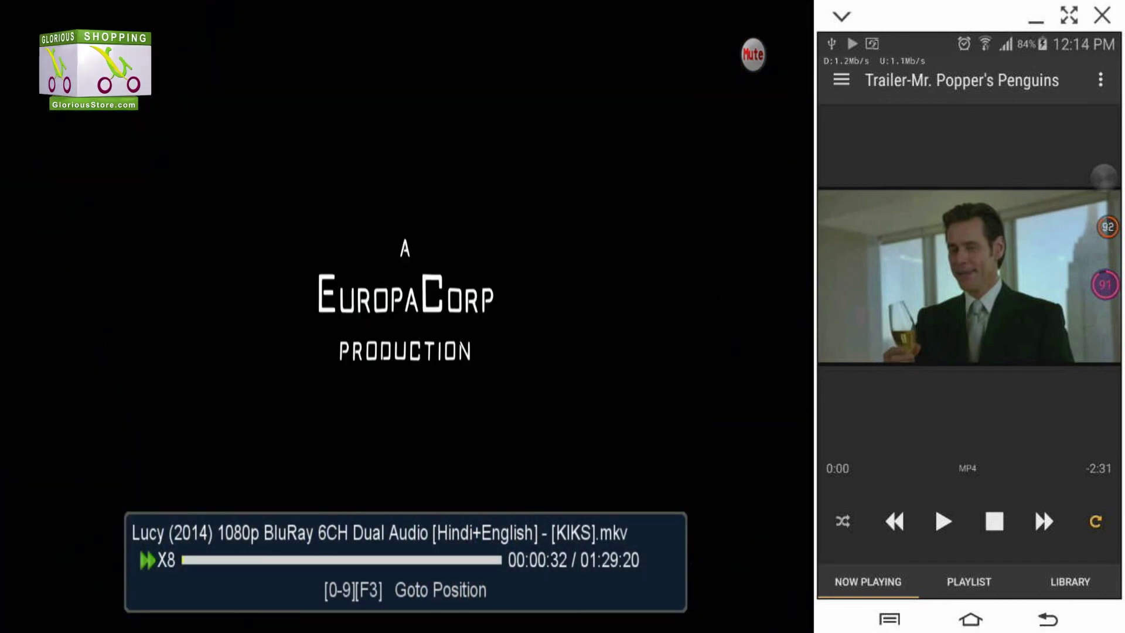